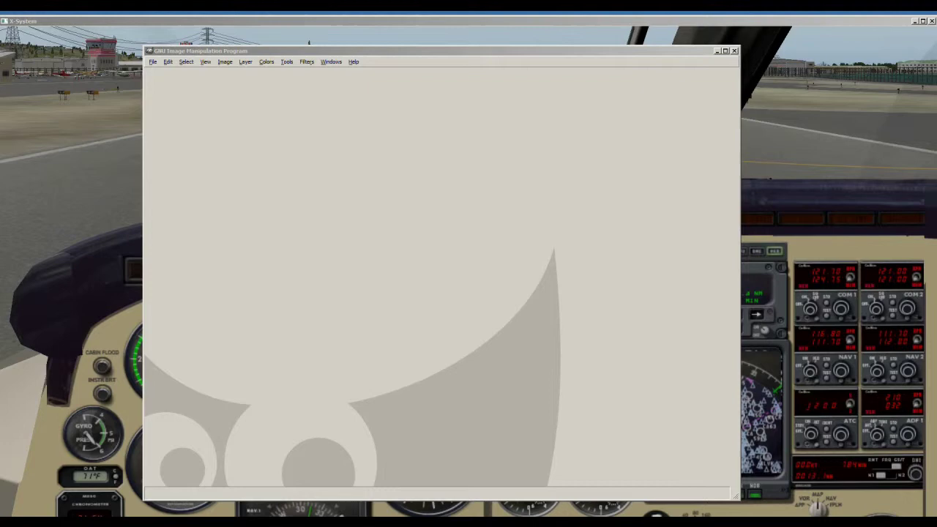
left_click_drag(468, 51, 515, 56)
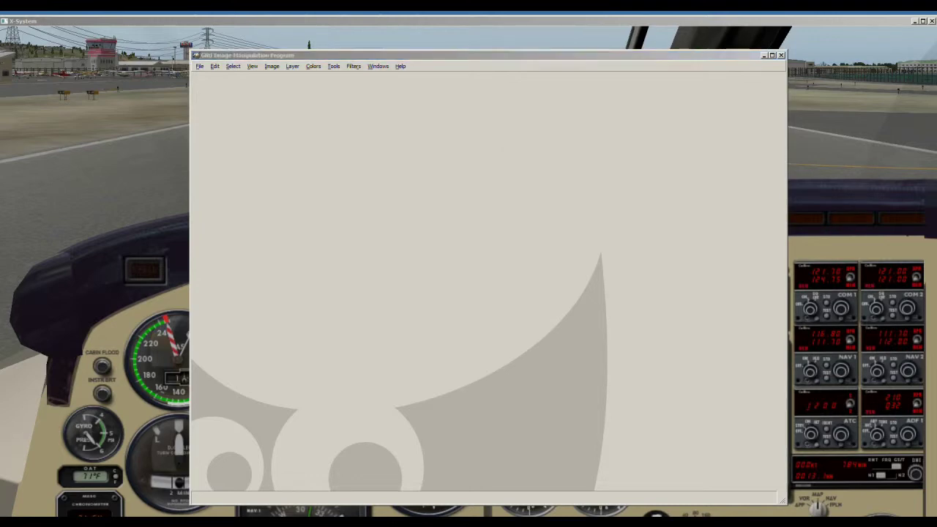
mouse_move(636, 67)
left_mouse_down()
mouse_move(314, 21)
mouse_move(295, 65)
left_mouse_up()
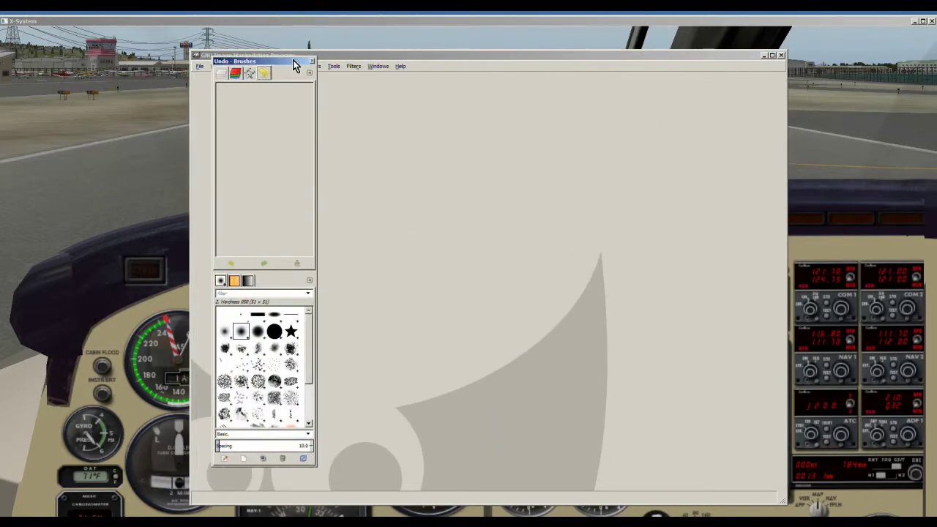
left_click(314, 63)
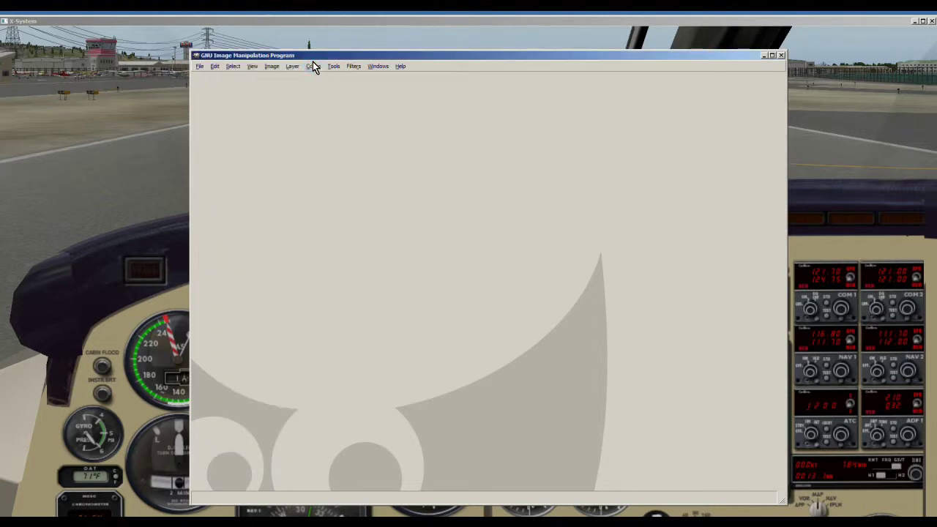
mouse_move(362, 61)
left_mouse_down()
mouse_move(337, 49)
mouse_move(349, 55)
left_mouse_up()
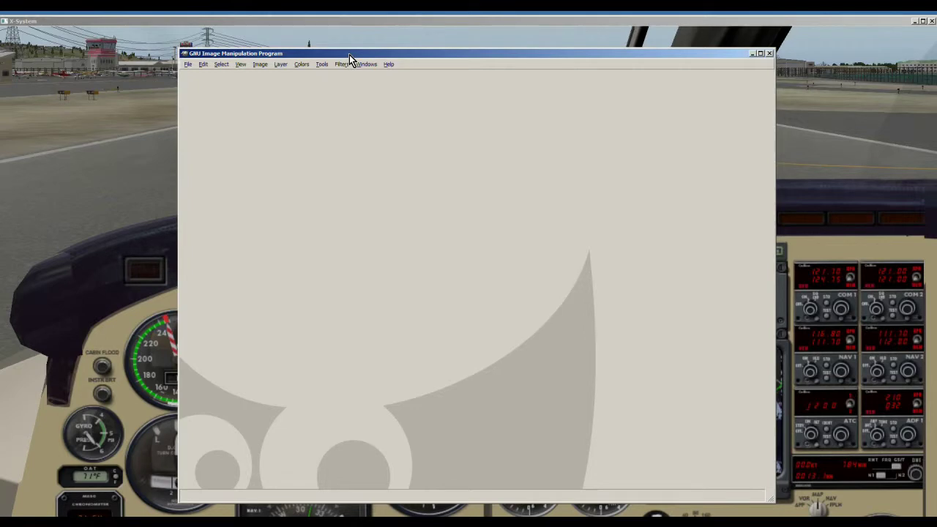
left_click_drag(359, 53, 380, 55)
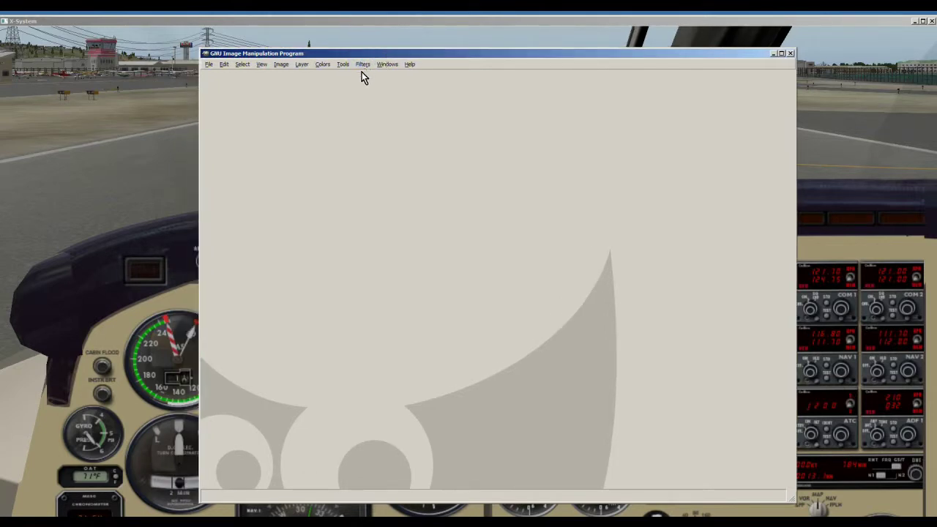
Step: Open the Piper 31 Panel.png texture from the aircraft's panels folder
left_click(209, 64)
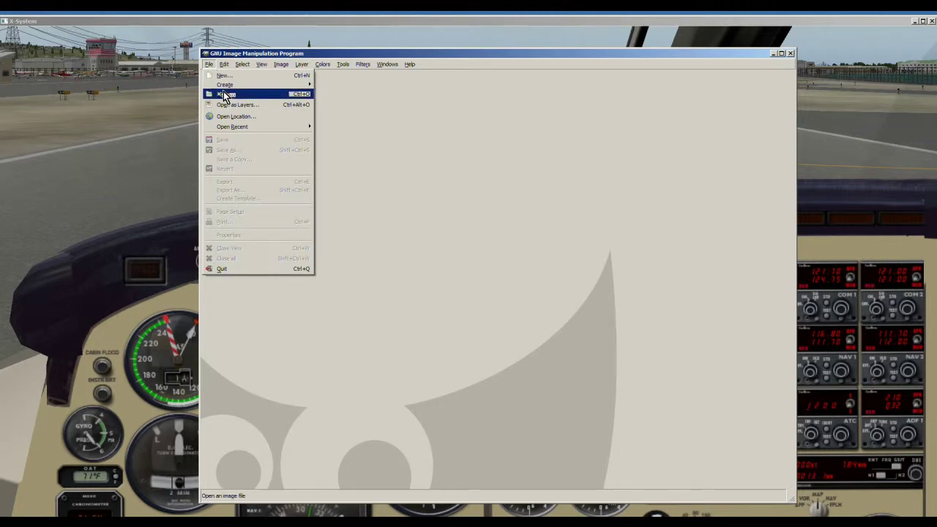
left_click(226, 95)
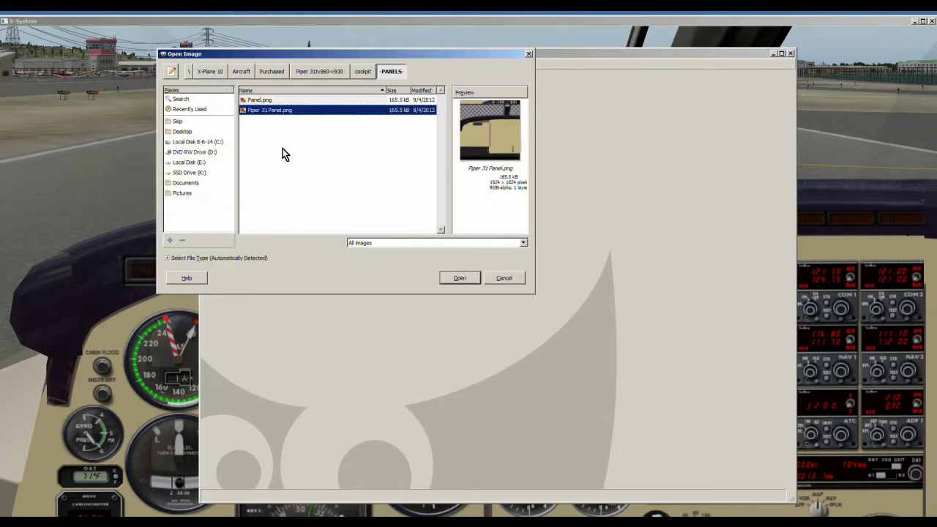
double_click(261, 111)
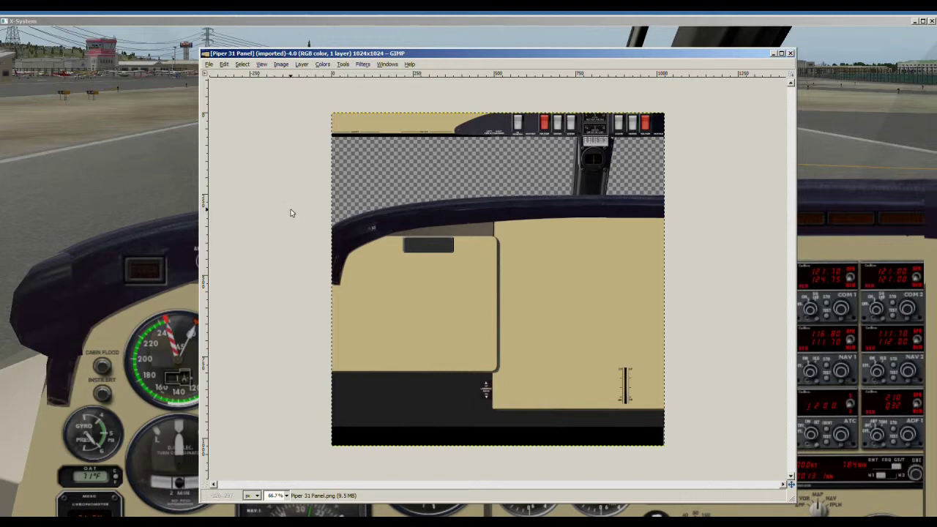
Step: Create a new toolbox docked at the canvas's left edge, widen it, and choose Fuzzy Select
left_click(386, 66)
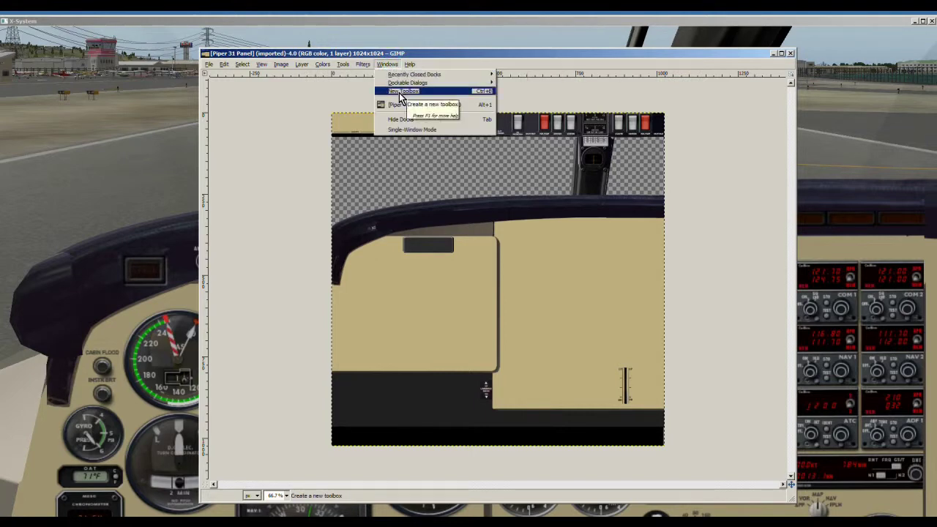
left_click(402, 92)
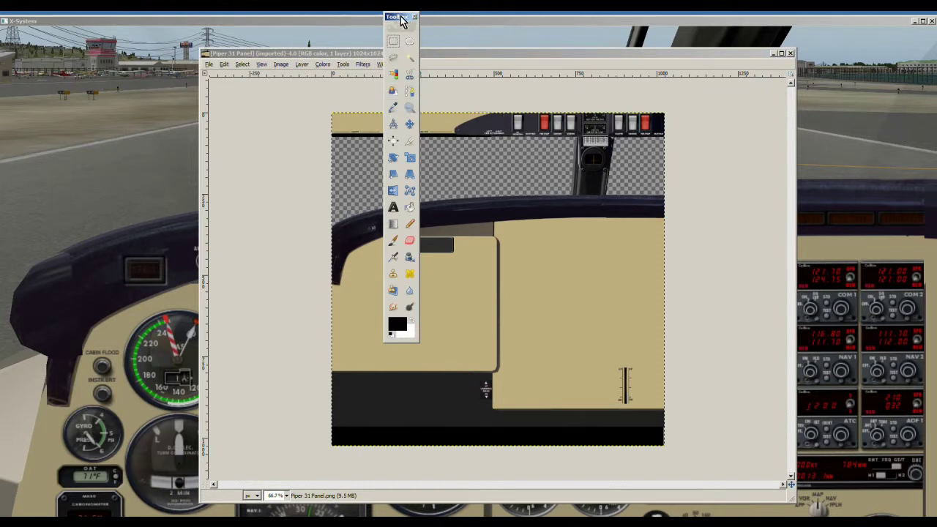
left_click_drag(401, 20, 226, 94)
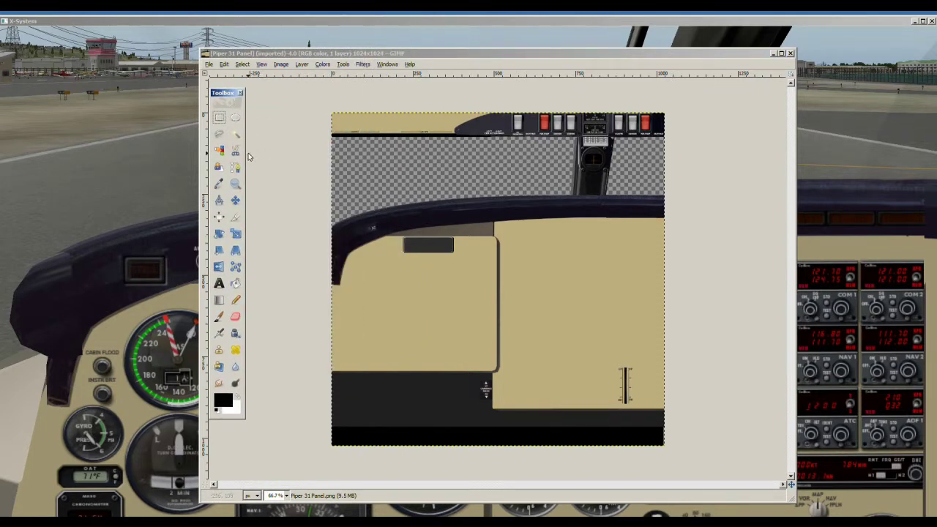
left_click_drag(244, 151, 294, 140)
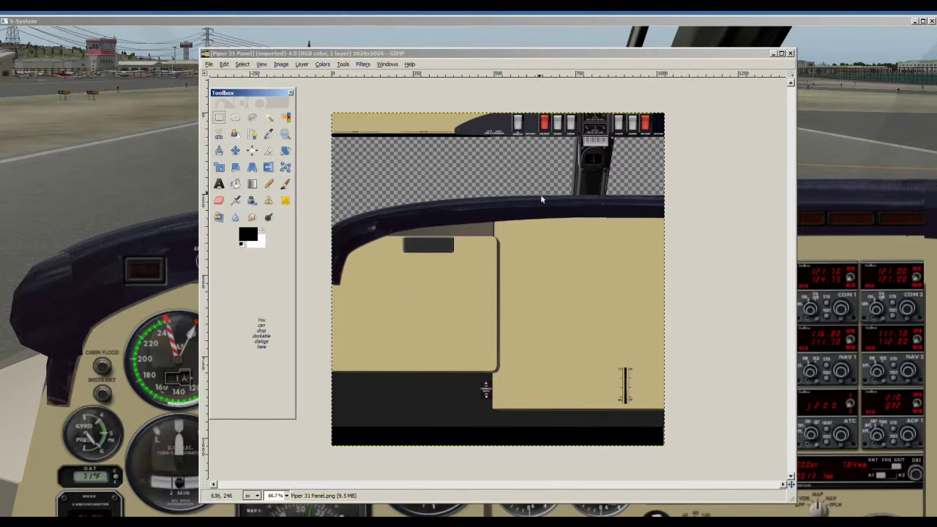
left_click(269, 121)
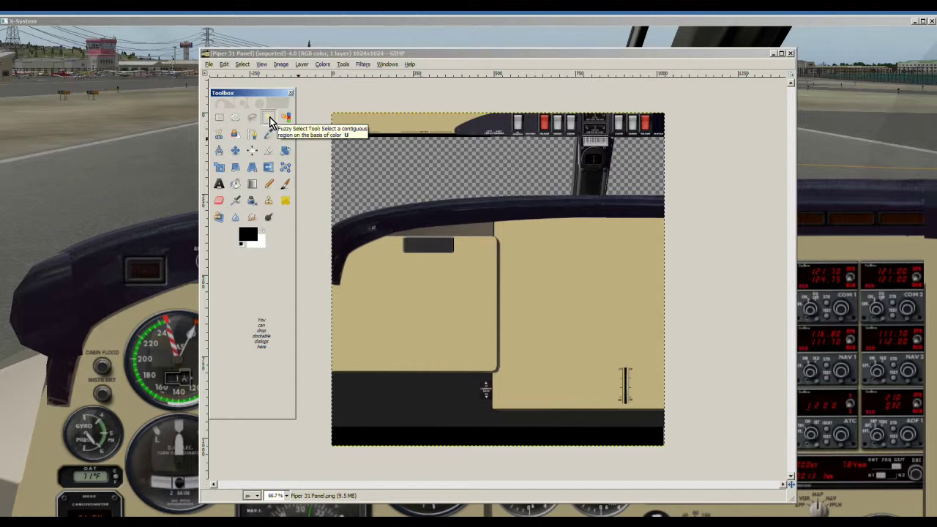
Step: Fuzzy-select the right tan panel, then add the left panel and the strip above the dark rectangle
left_click(563, 279)
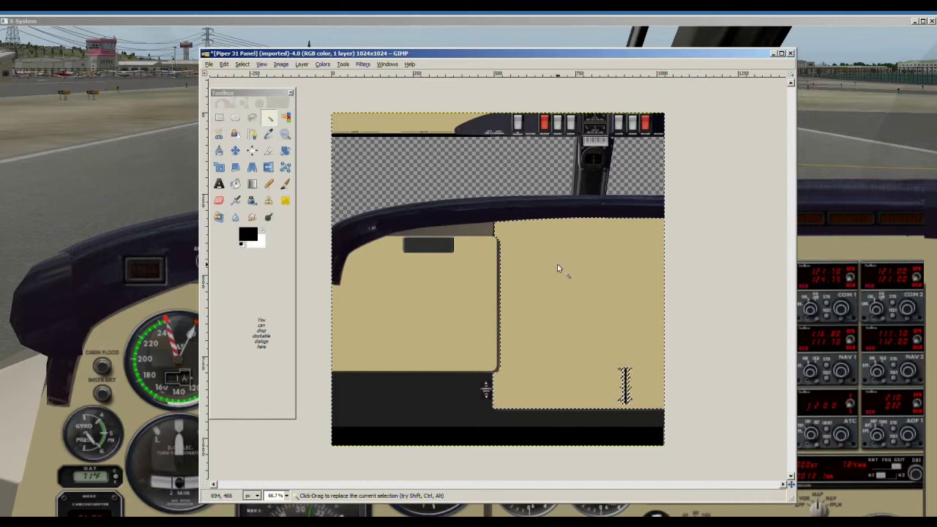
left_click(445, 287, "shift")
left_click(465, 230, "shift")
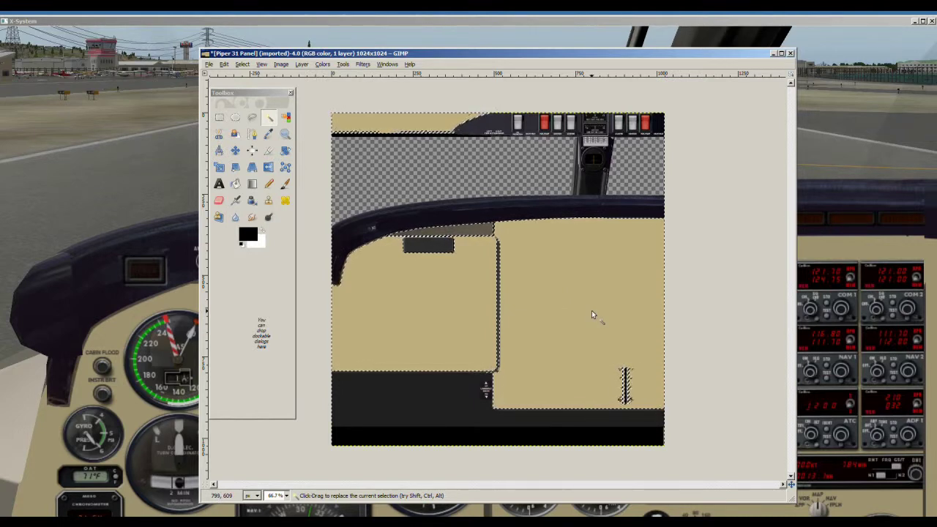
left_click(323, 65)
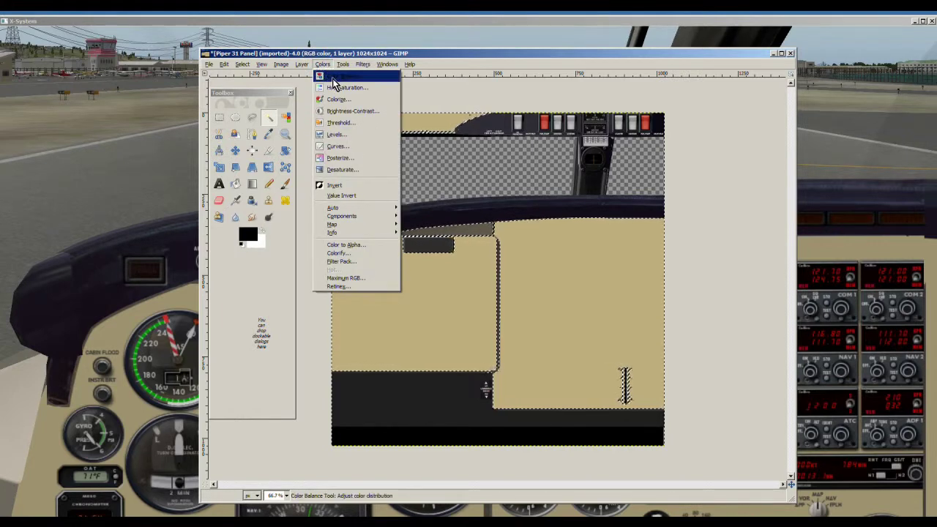
left_click(333, 82)
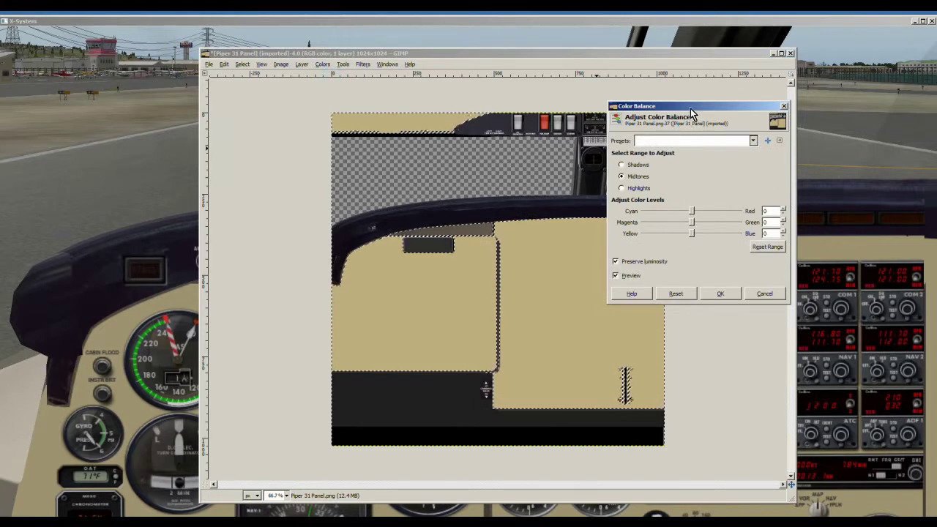
left_click_drag(690, 109, 757, 139)
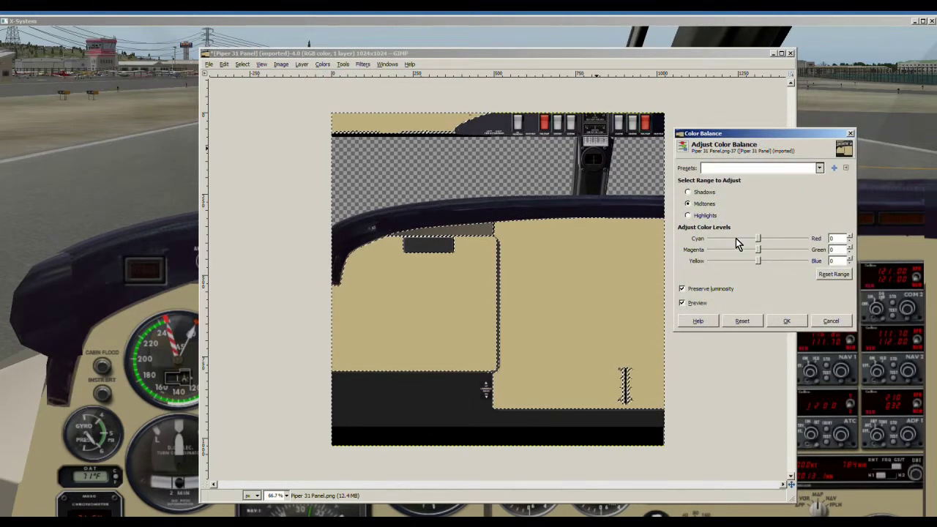
mouse_move(756, 239)
left_mouse_down()
mouse_move(724, 239)
mouse_move(722, 249)
mouse_move(758, 261)
mouse_move(725, 266)
mouse_move(795, 249)
mouse_move(763, 250)
left_mouse_up()
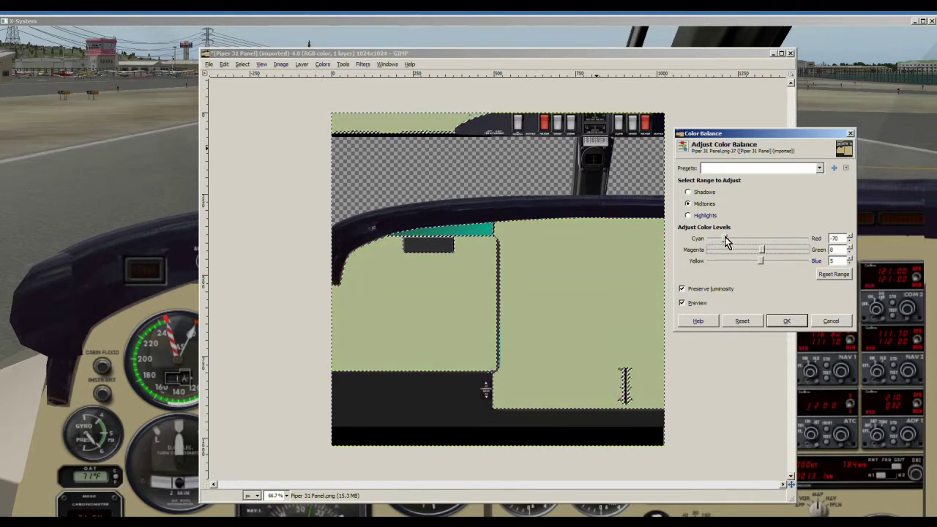
left_click(729, 238)
left_click(760, 238)
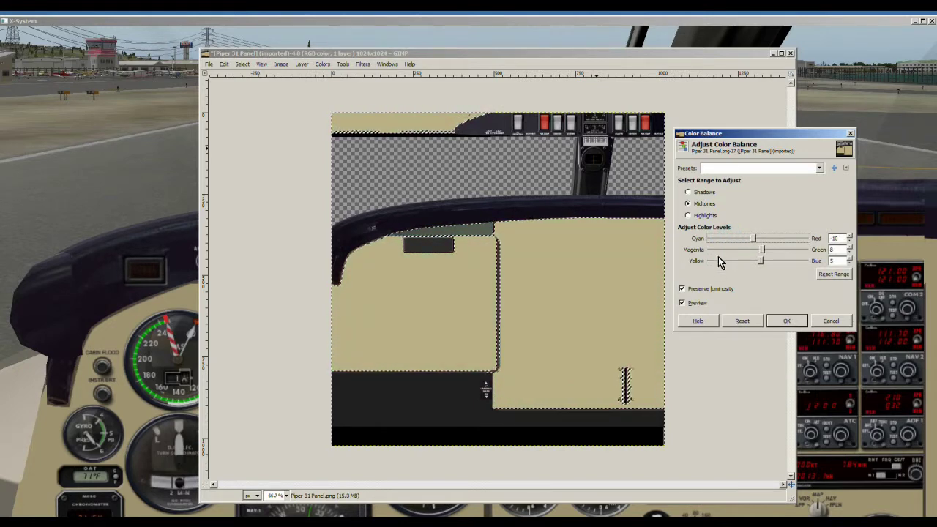
left_click(766, 239)
left_click_drag(763, 250, 775, 250)
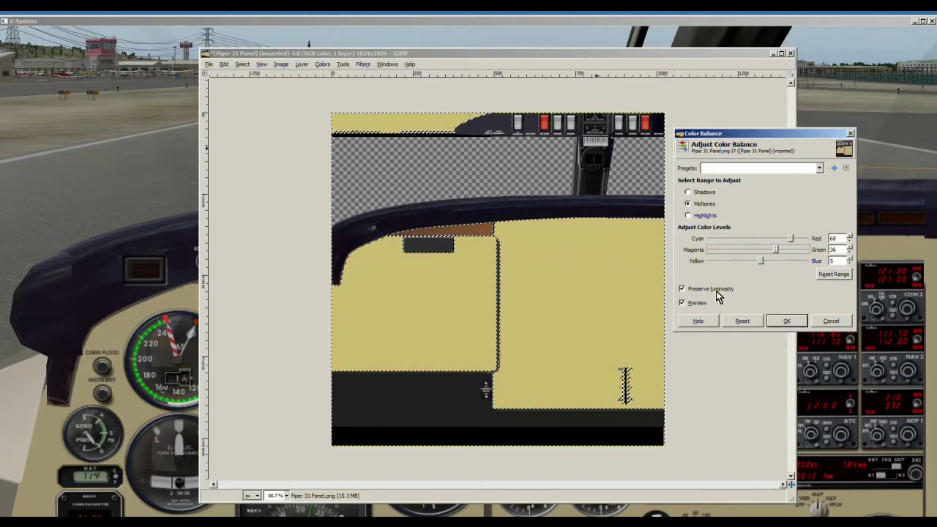
left_click(833, 322)
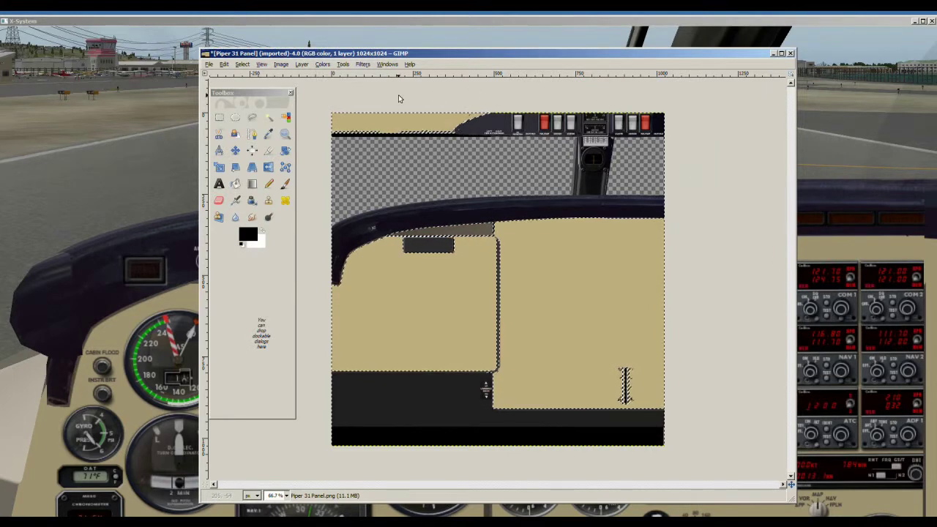
Step: Apply Hue-Saturation with Hue -180, Lightness -100 and Saturation -100 to the selected tan areas
left_click(322, 65)
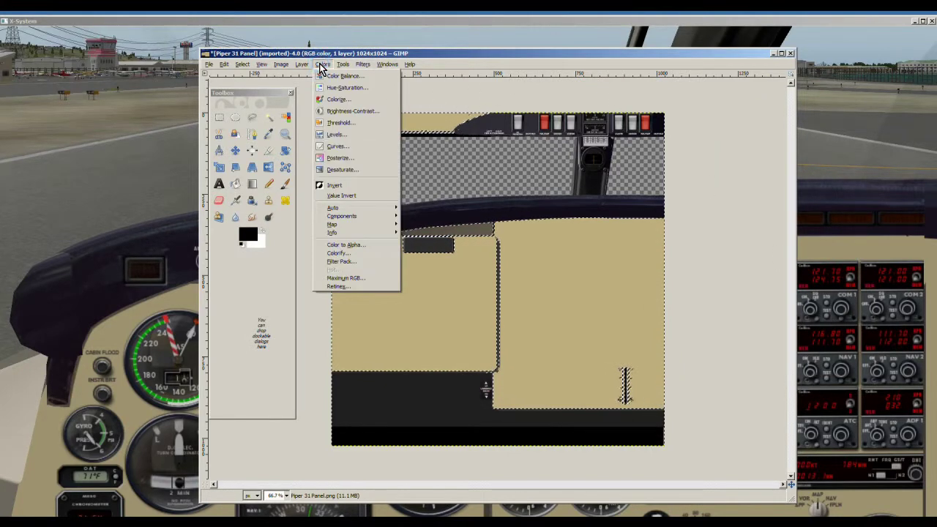
left_click(337, 87)
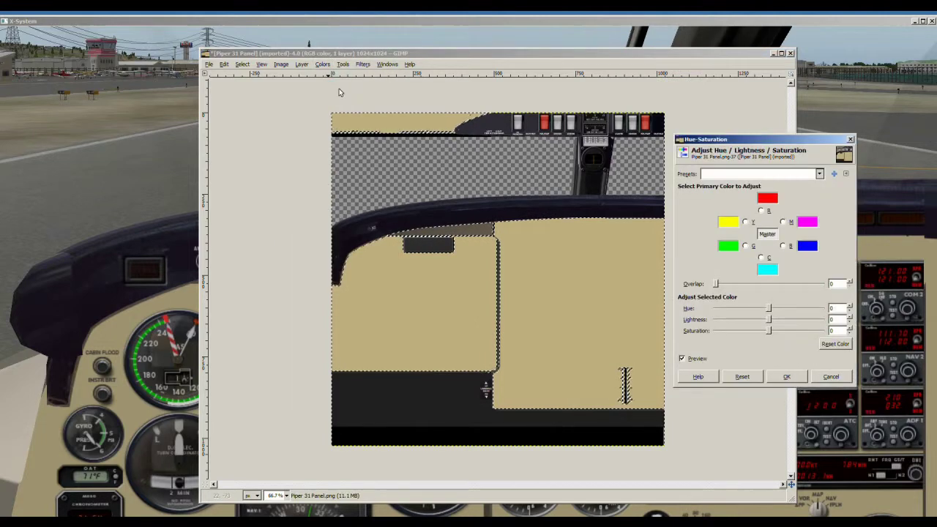
left_click_drag(741, 143, 759, 142)
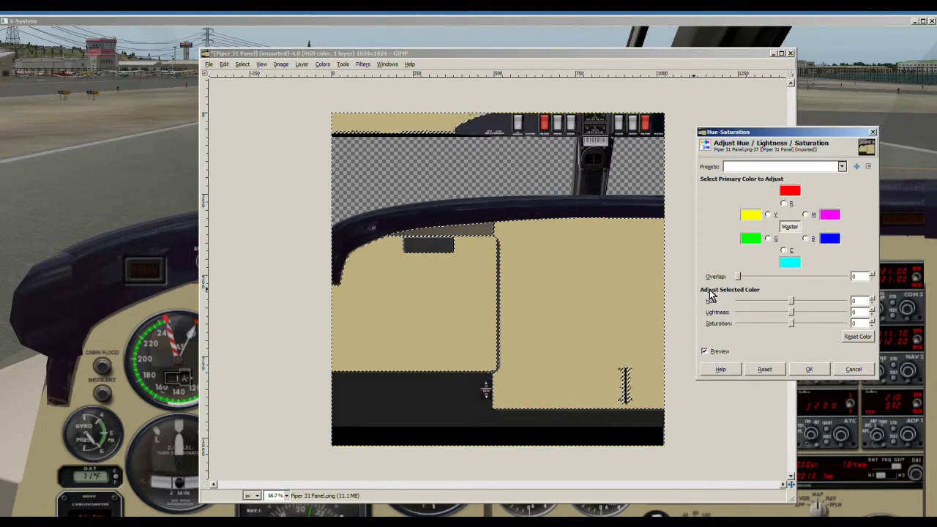
left_click_drag(791, 301, 736, 301)
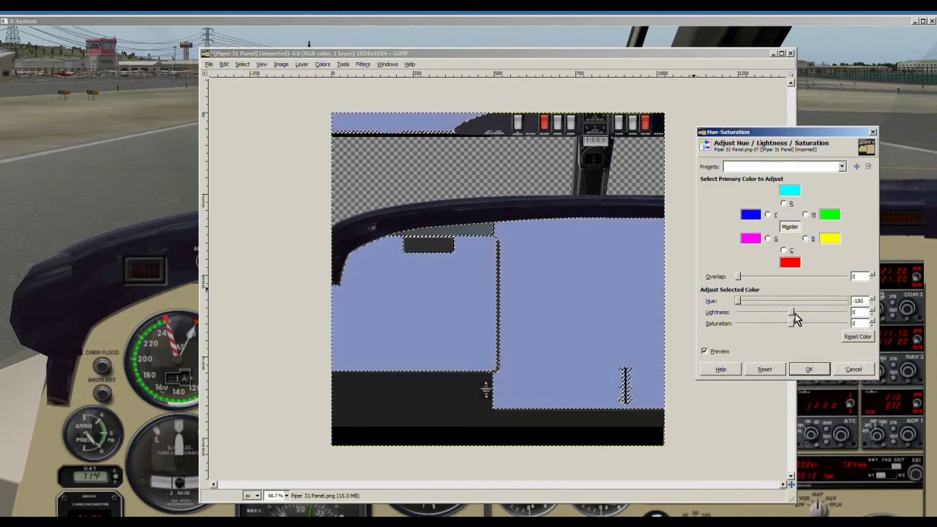
left_click_drag(793, 316, 737, 313)
left_click_drag(793, 323, 740, 328)
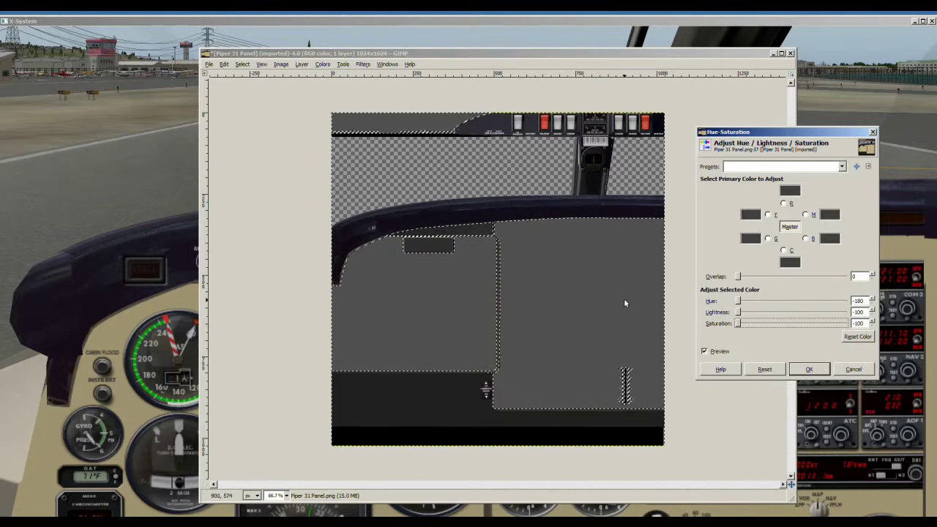
left_click(809, 370)
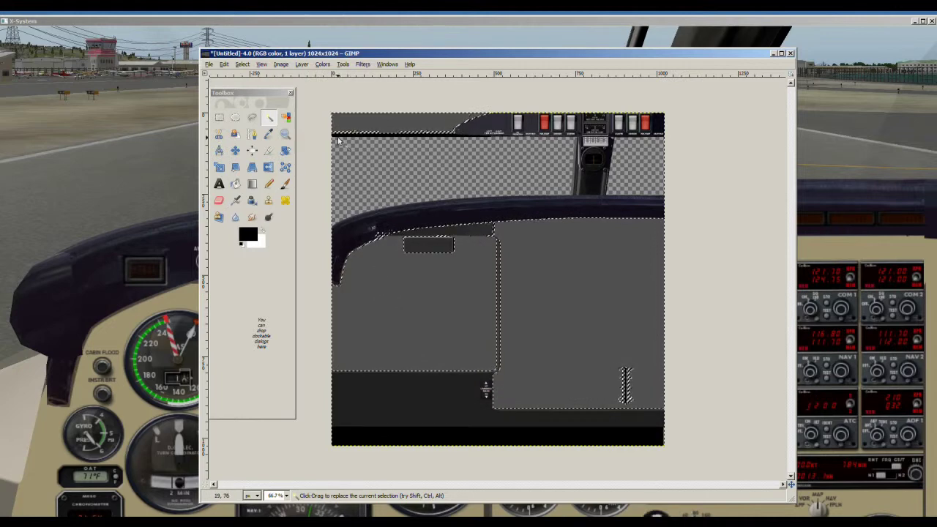
left_click(246, 68)
Step: Select all and export the image as 'Piper 31 Panel final.png' with default PNG options
left_click(251, 87)
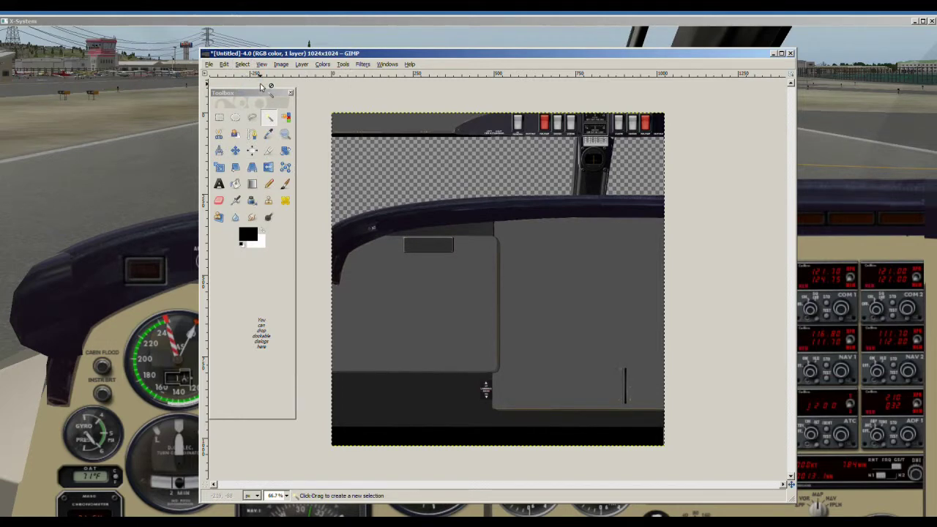
left_click(211, 65)
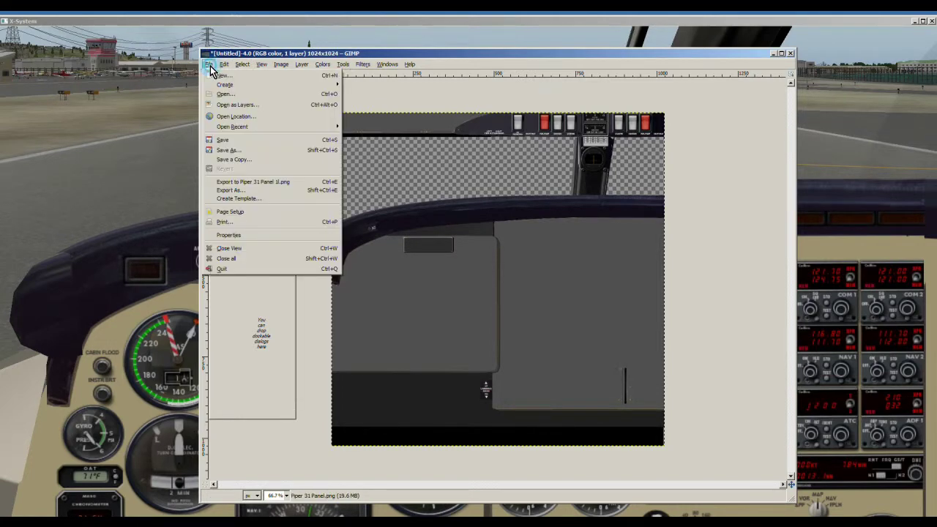
left_click(240, 192)
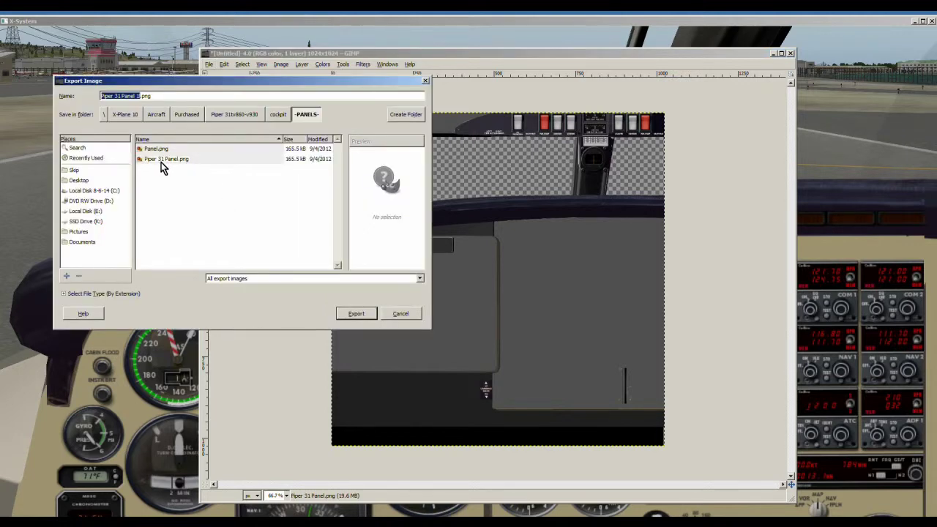
left_click(138, 94)
type("final")
left_click(370, 313)
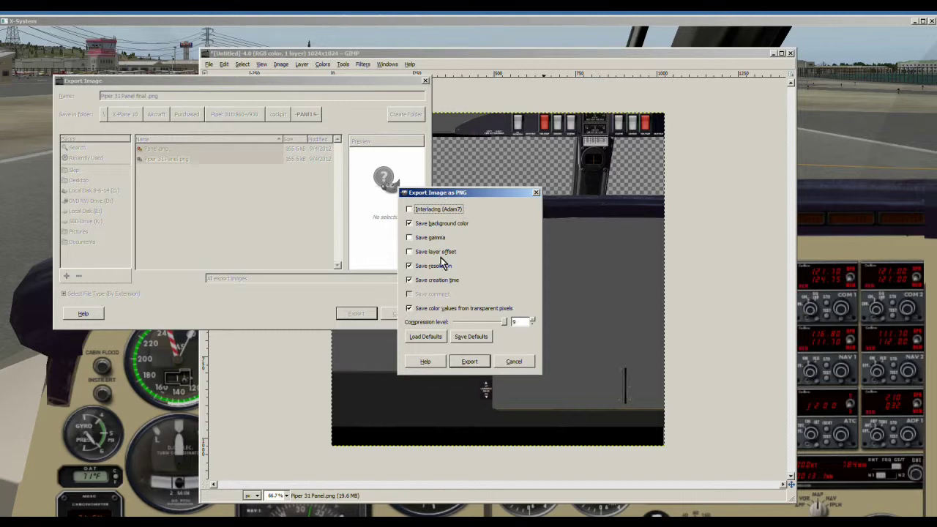
left_click(470, 363)
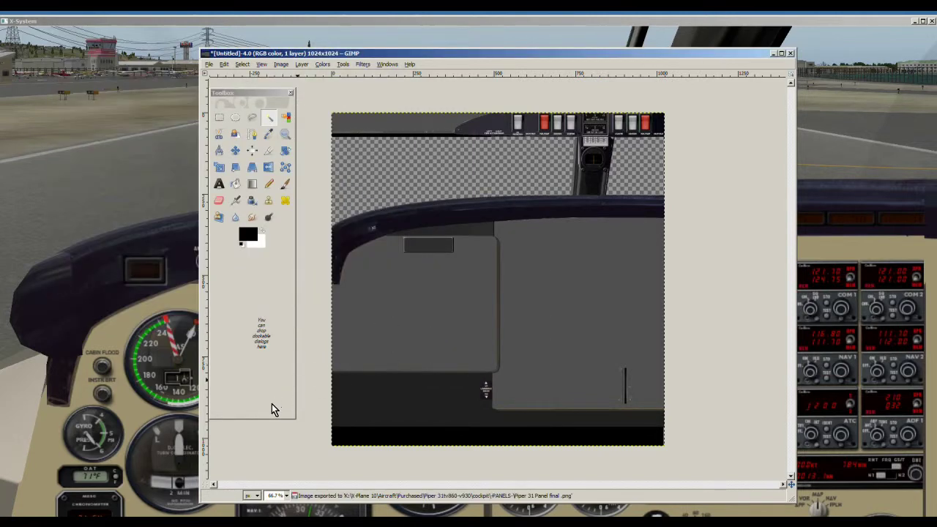
Step: In Explorer, browse K: > X-Plane 10 > Aircraft > Purchased > Piper 31tv860-v930 > cockpit
left_click(774, 55)
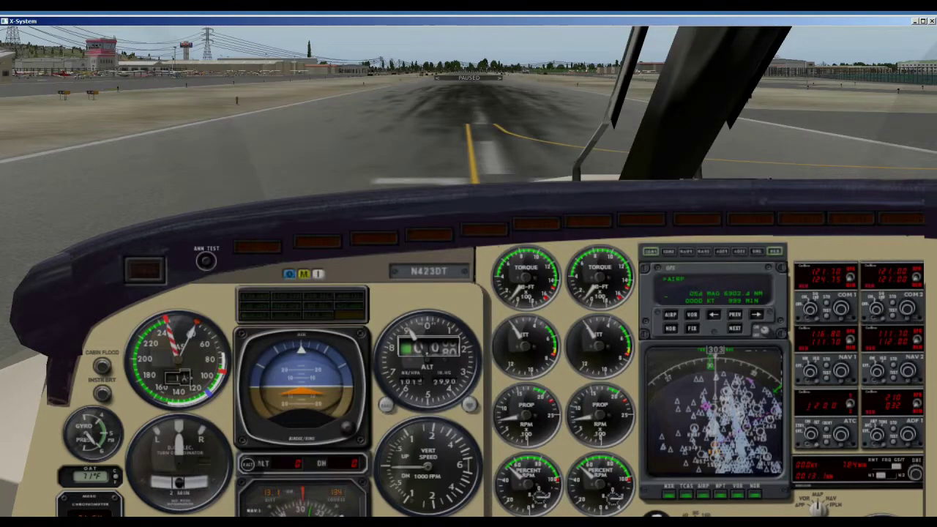
key("alt+Tab")
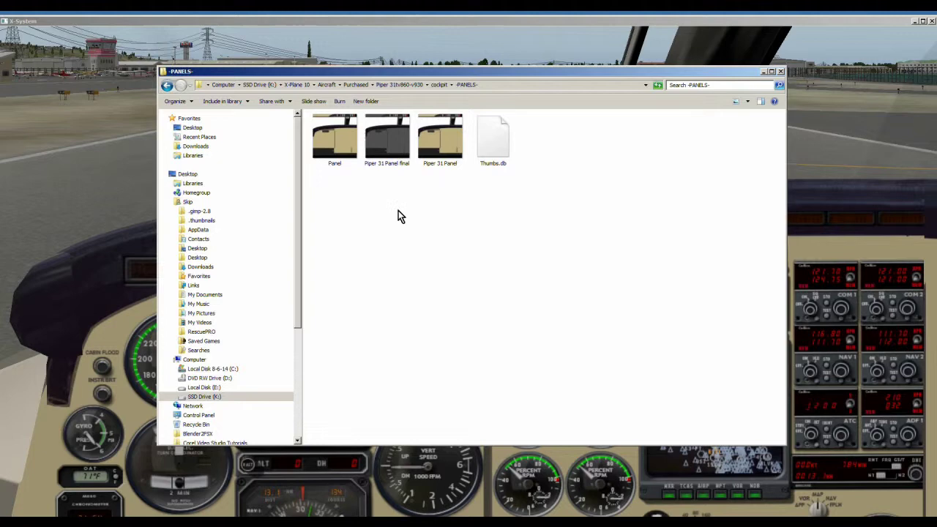
left_click(204, 396)
double_click(322, 161)
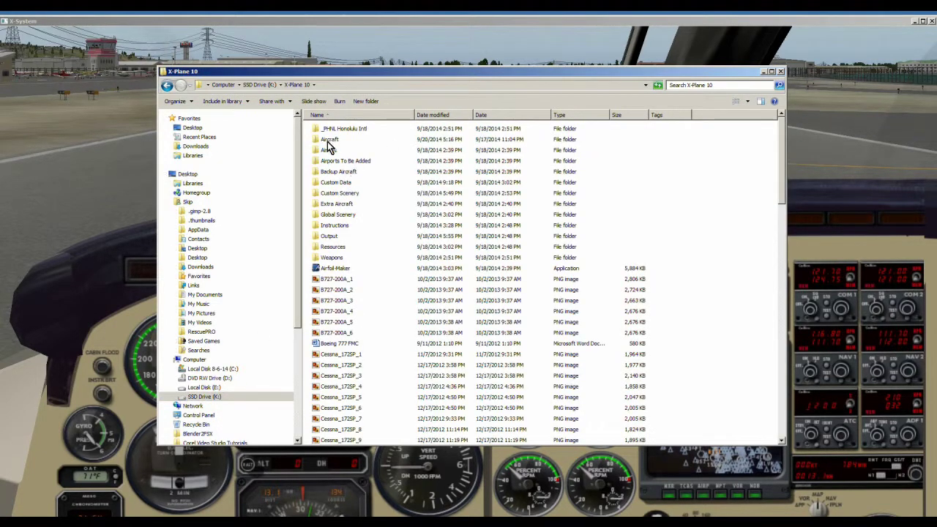
double_click(320, 140)
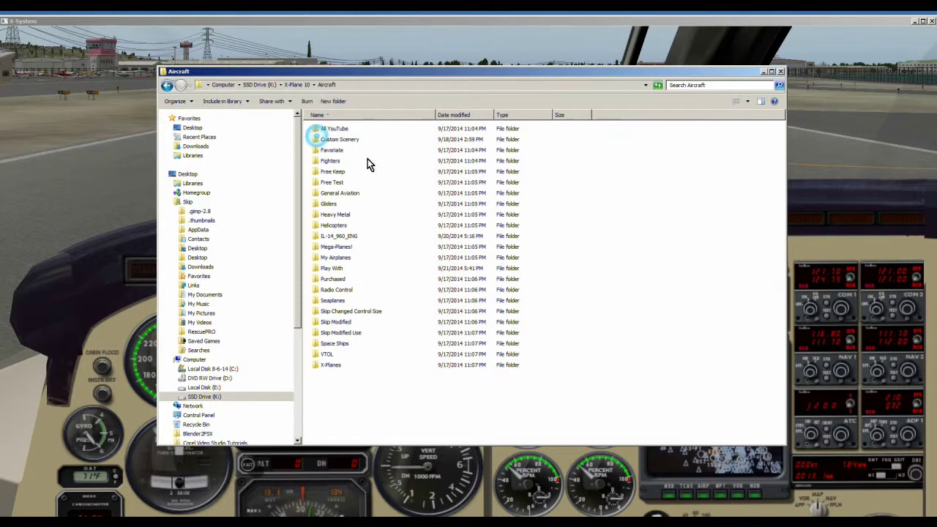
double_click(323, 280)
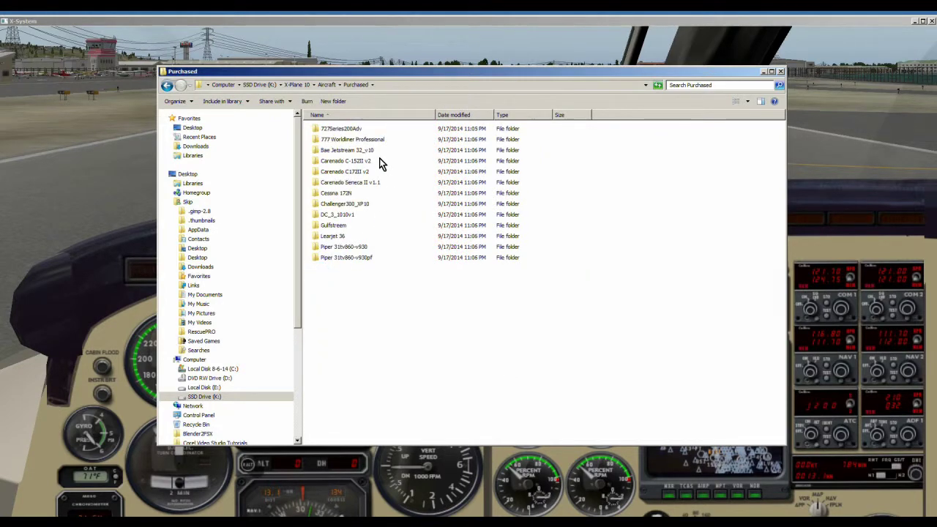
double_click(329, 247)
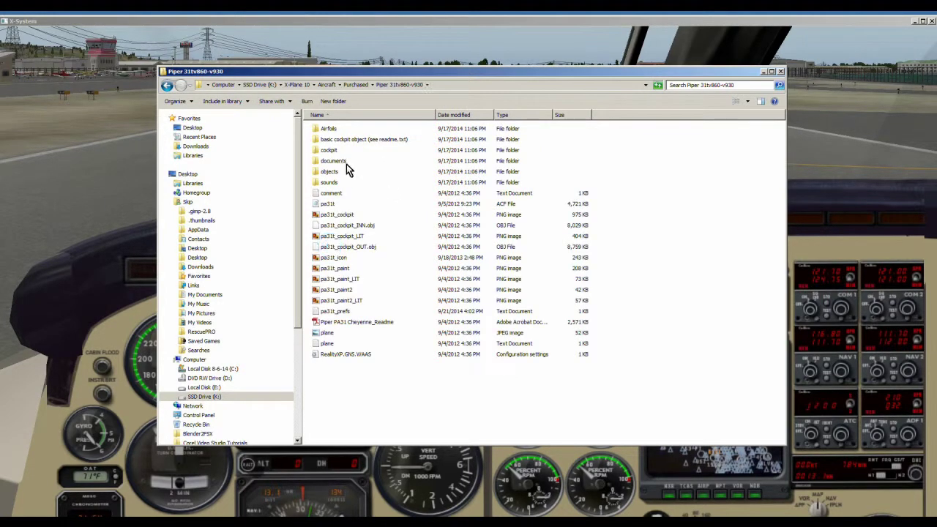
double_click(324, 150)
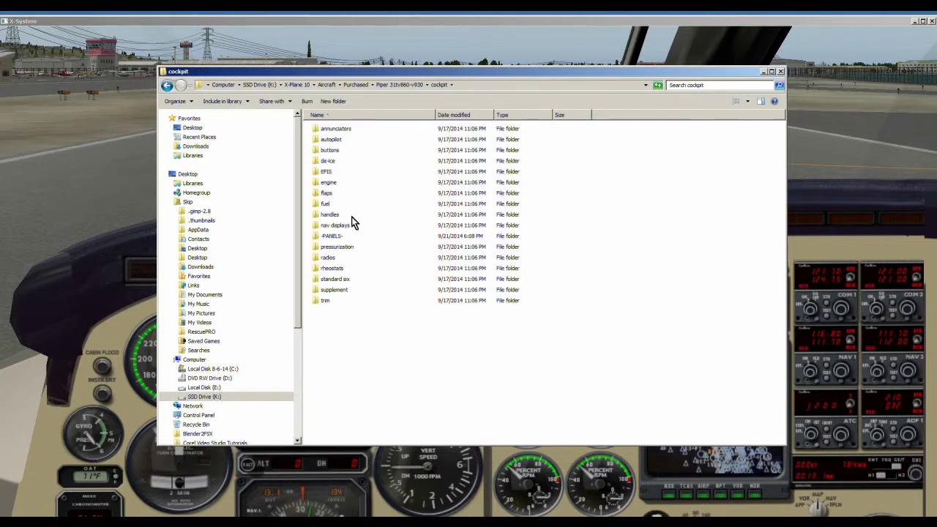
Step: Open the -PANELS- folder and preview the Piper 31 Panel final image, then close the viewer
double_click(329, 237)
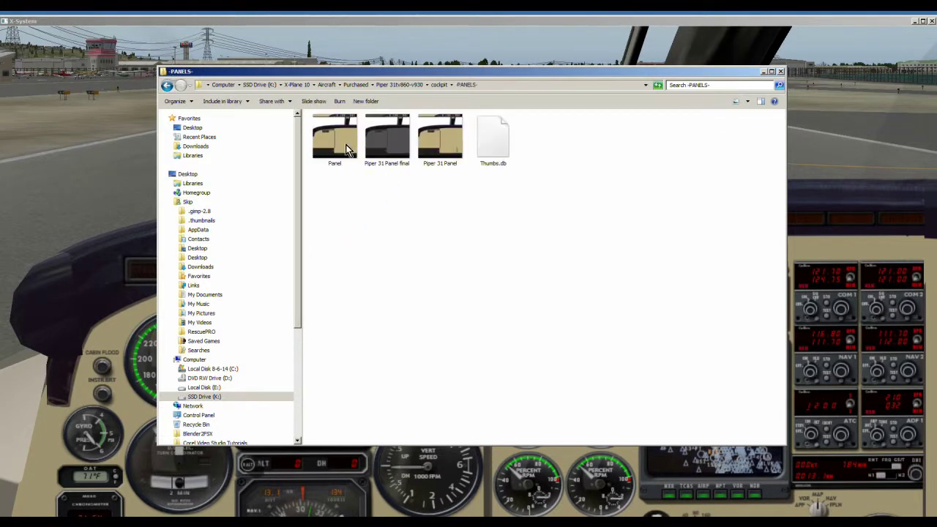
double_click(387, 146)
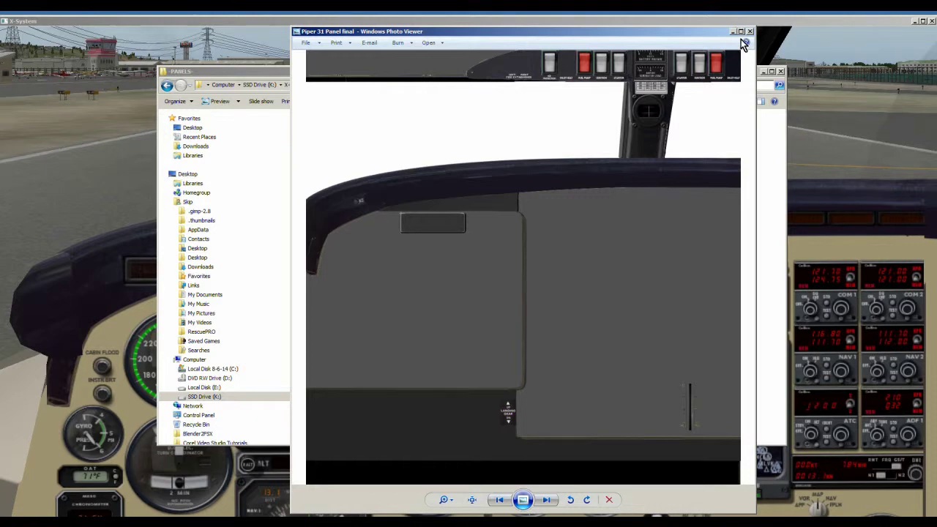
left_click(751, 33)
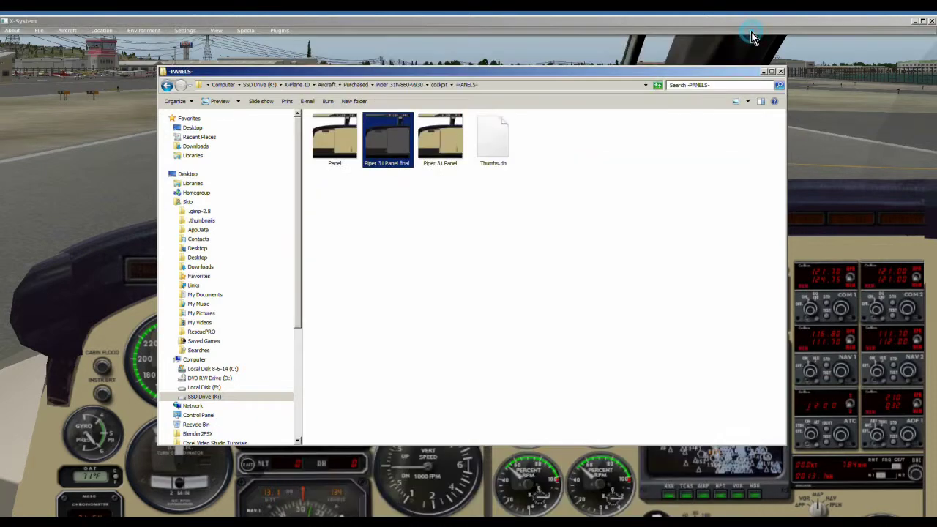
Step: Close Explorer and the GIMP toolbox, then close the panel image, discarding changes
left_click(780, 71)
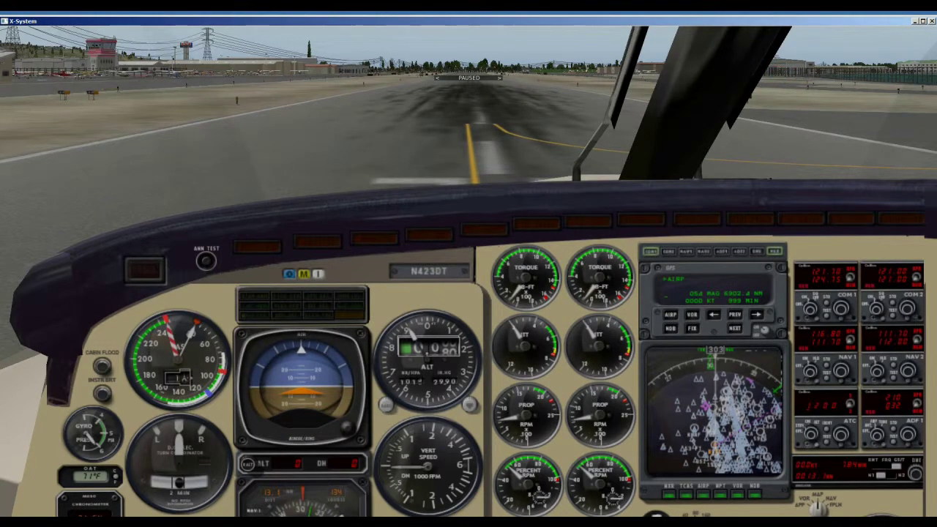
key("alt+Tab")
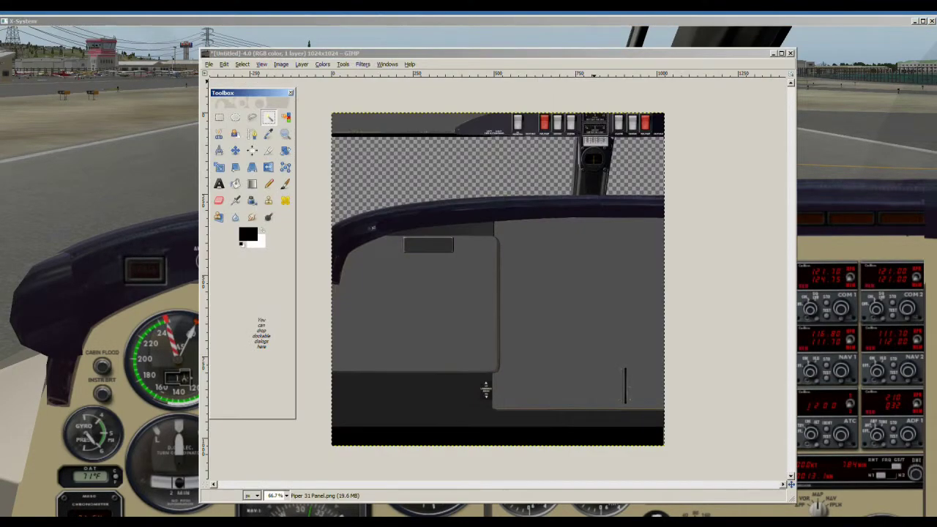
left_click_drag(370, 54, 354, 52)
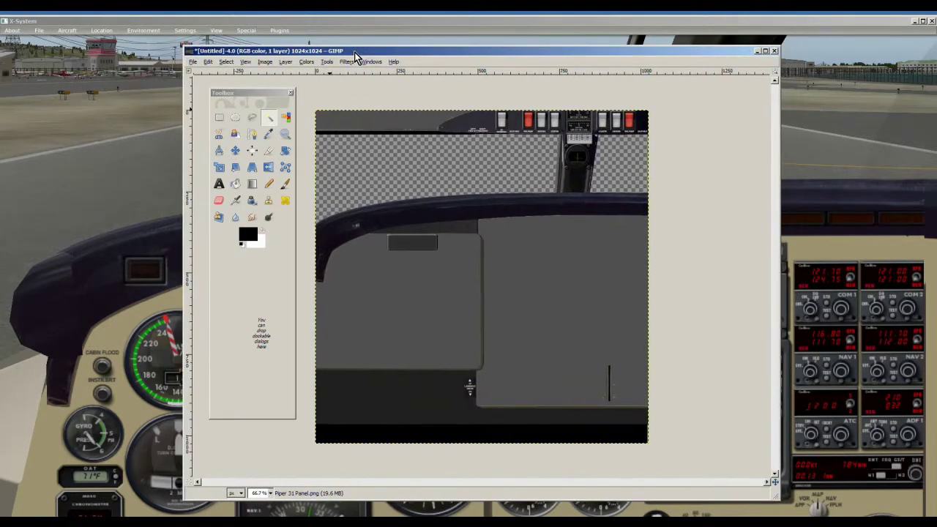
left_click(291, 93)
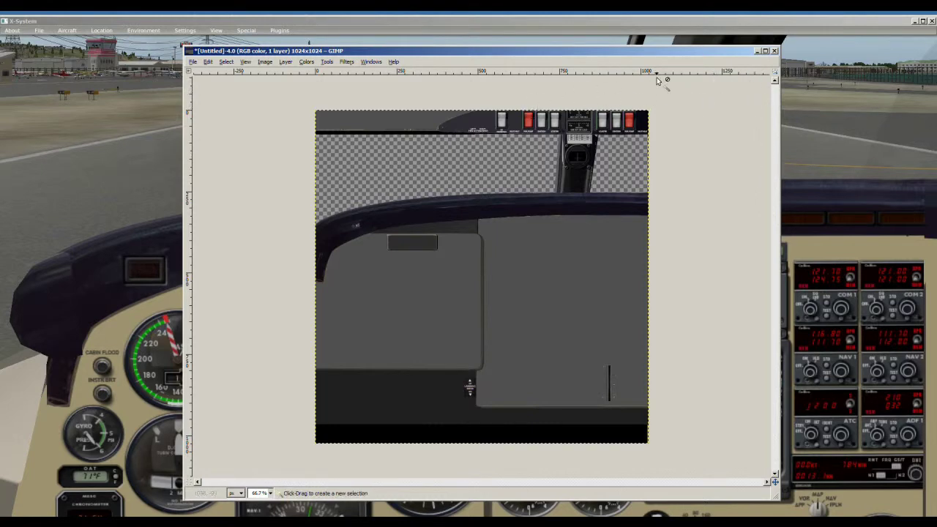
key("ctrl+w")
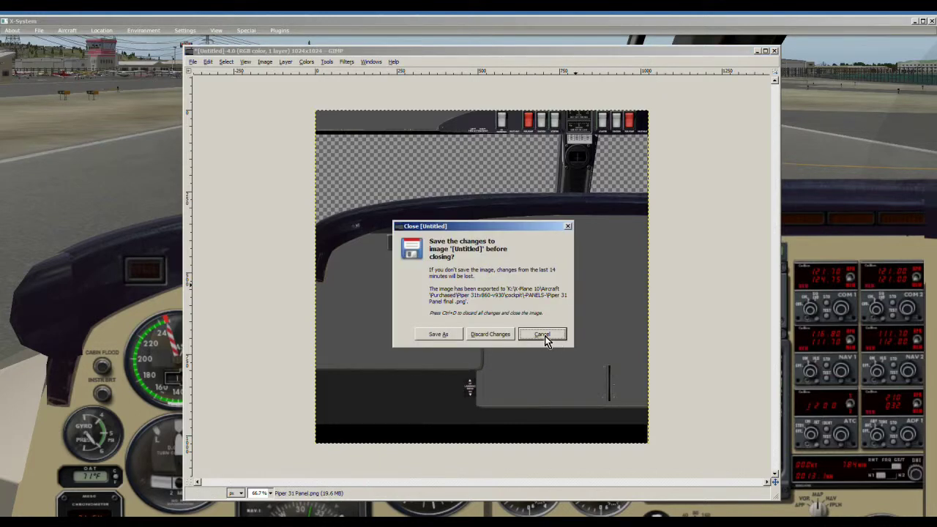
left_click(498, 337)
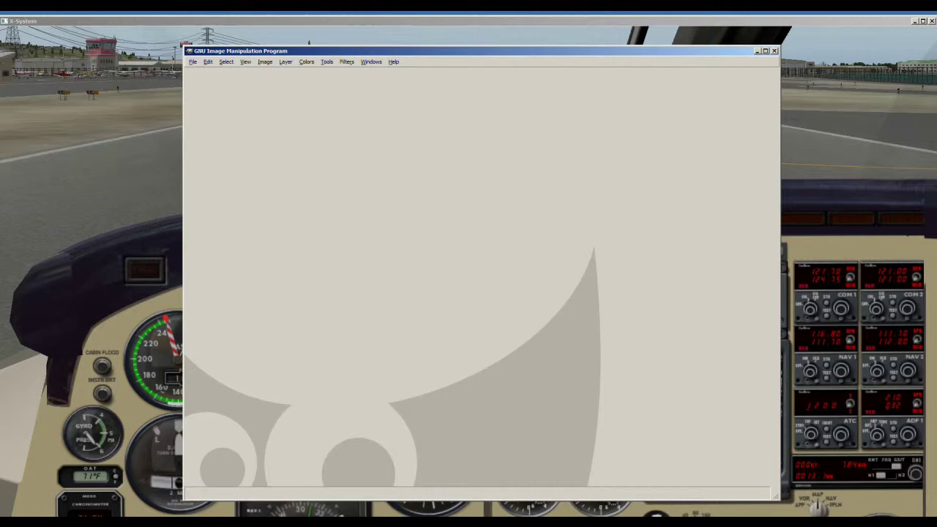
Step: Search Google for 'gimp', open the GIMP Downloads page, and cancel the GIMP 2.8.14 download
key("alt+Tab")
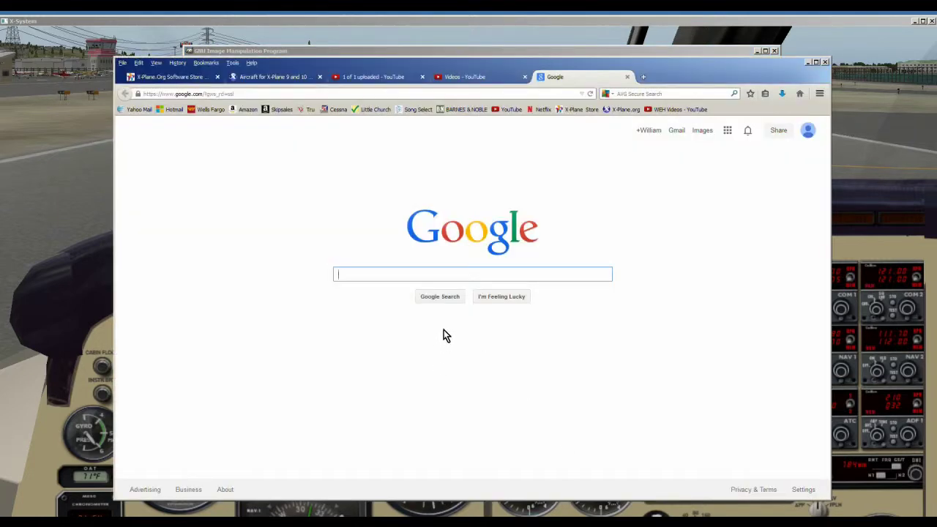
type("gimp")
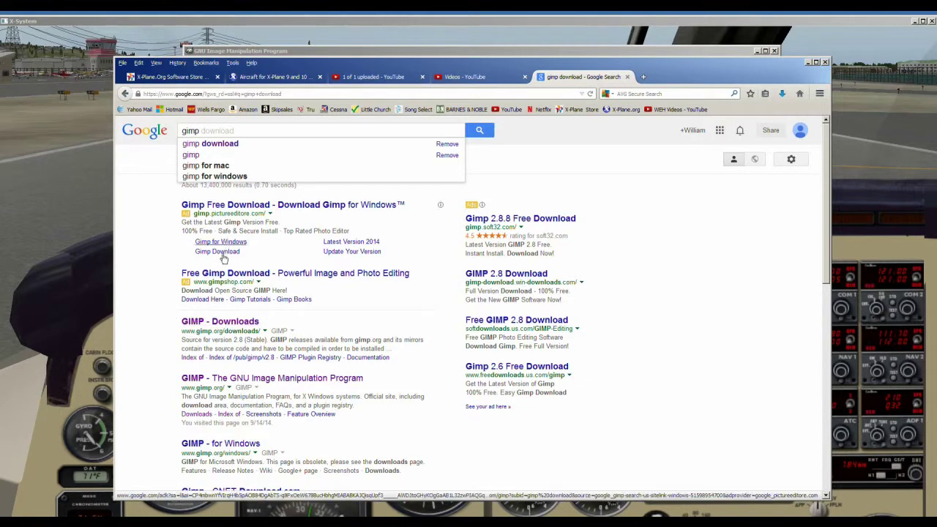
left_click(214, 323)
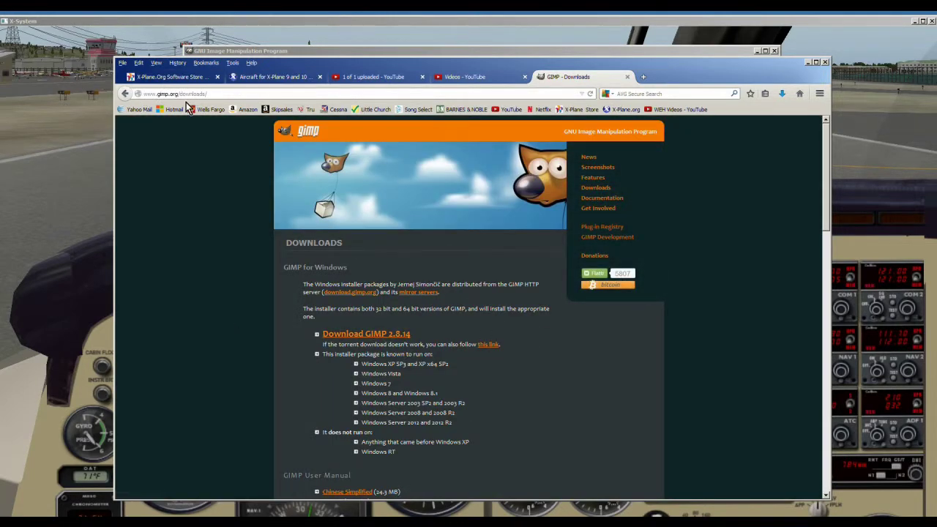
left_click(352, 334)
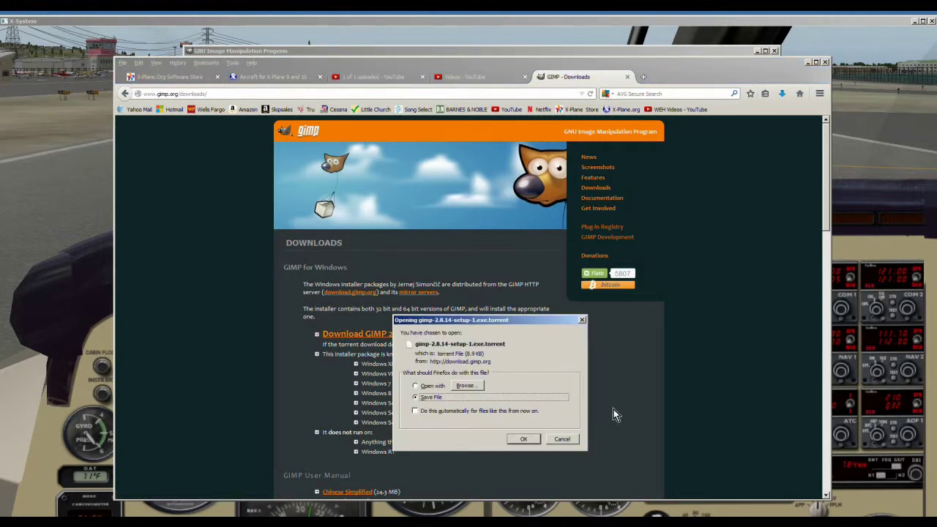
left_click(564, 439)
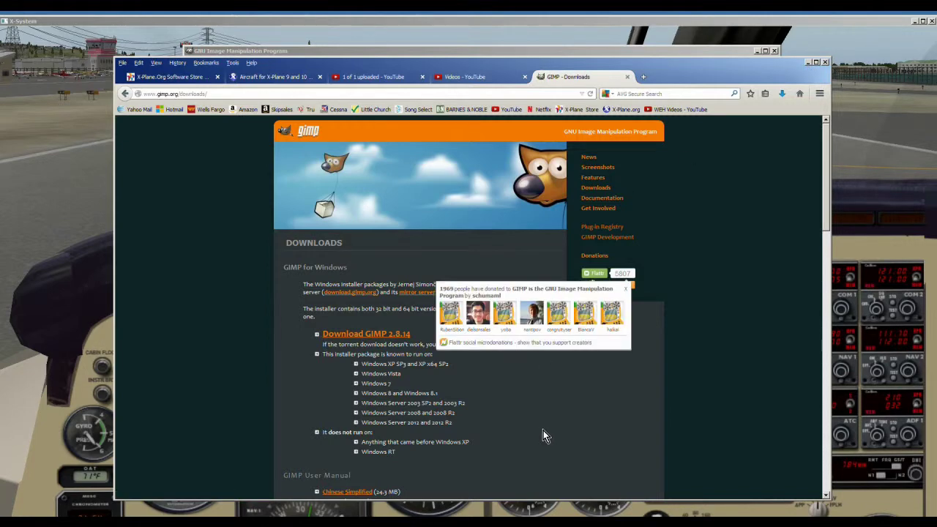
Step: Minimise Firefox and GIMP to reveal the X-Plane cockpit
left_click(807, 62)
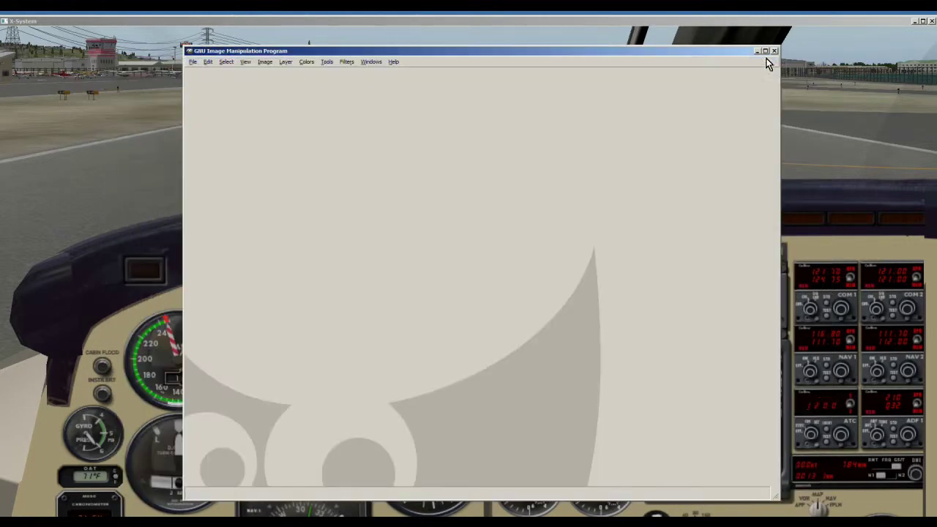
left_click(757, 52)
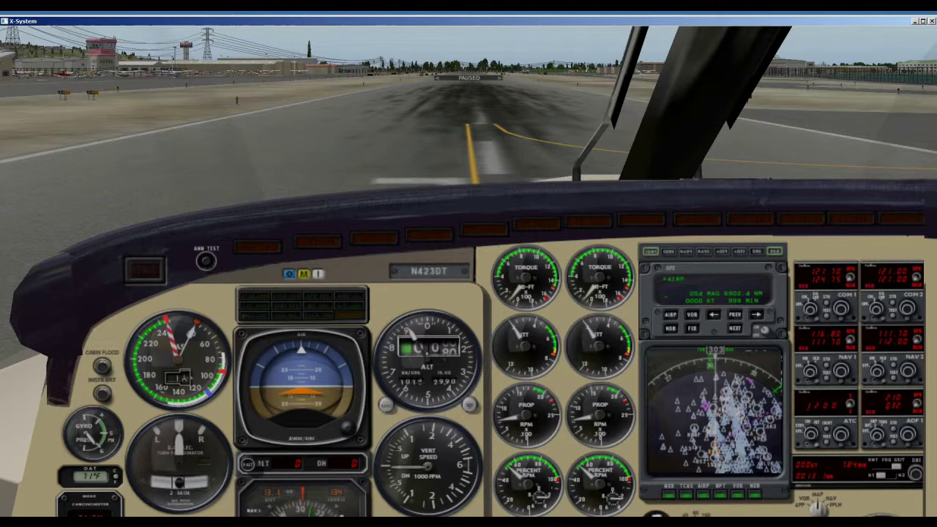